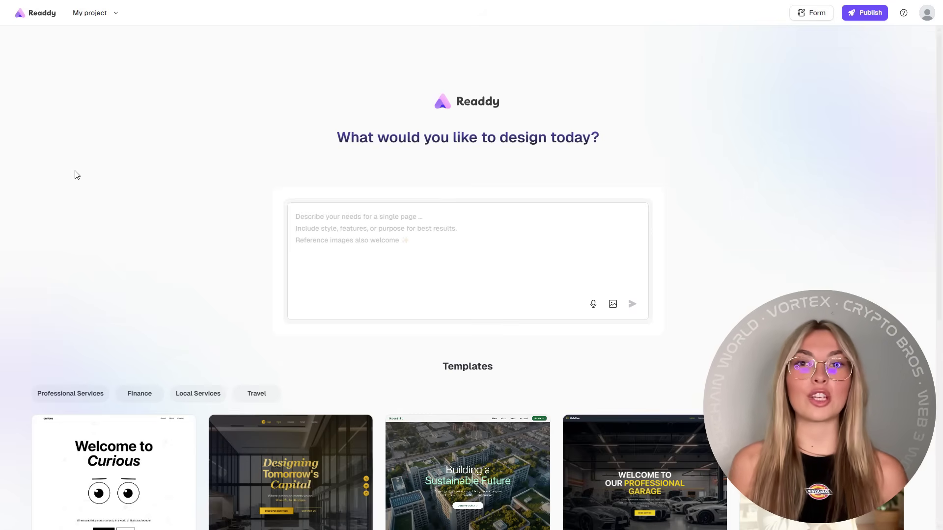
Browse down the Templates gallery, looking over the Creative Studio site
{"action": "scroll", "coordinate": [77, 174], "scroll_direction": "down", "scroll_amount": 4}
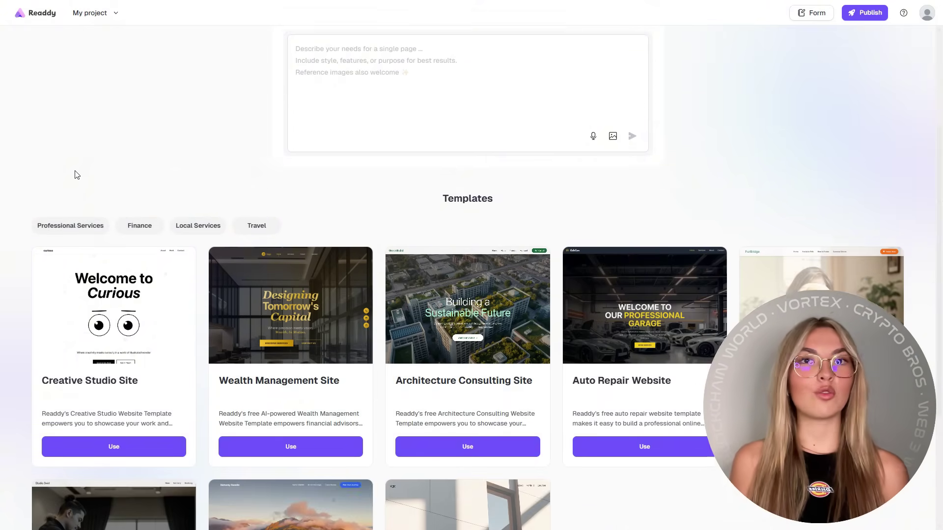
{"action": "scroll", "coordinate": [77, 175], "scroll_direction": "down", "scroll_amount": 3}
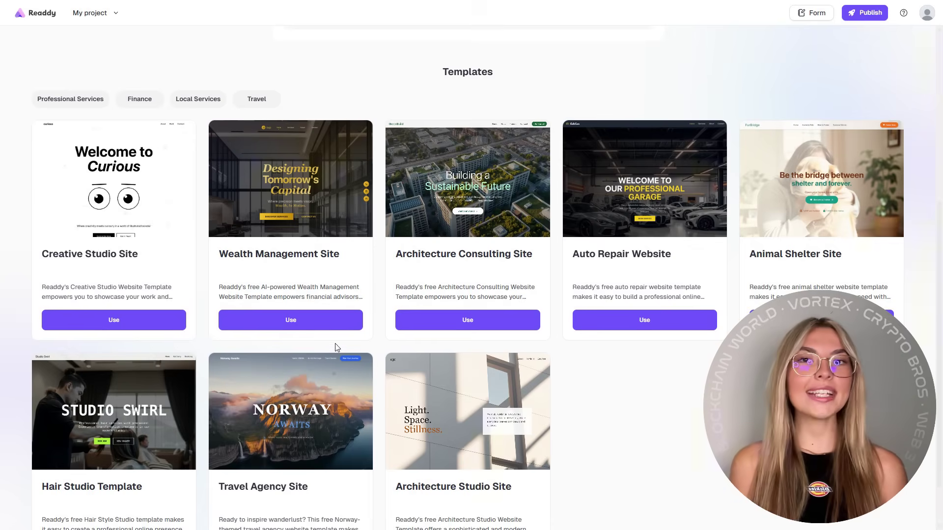
{"action": "mouse_move", "coordinate": [109, 178]}
{"action": "scroll", "coordinate": [112, 185], "scroll_direction": "down", "scroll_amount": 1}
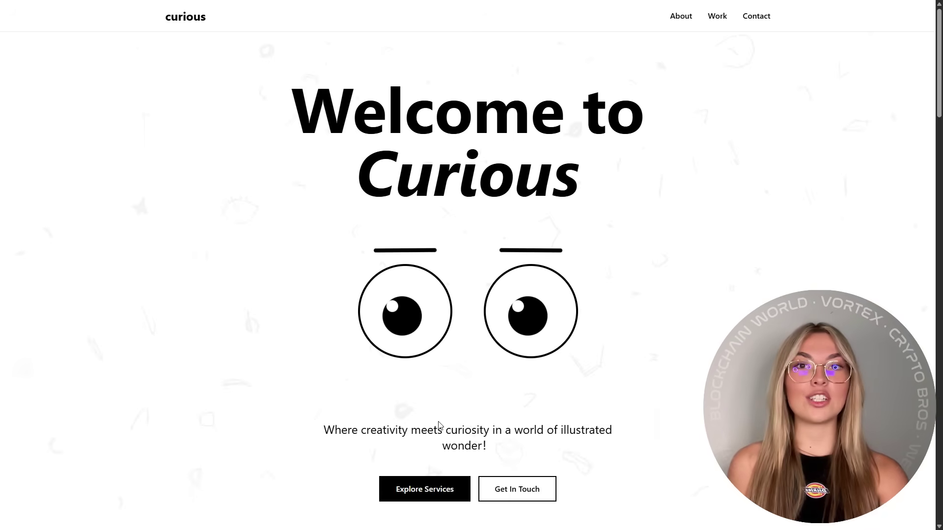
{"action": "scroll", "coordinate": [476, 225], "scroll_direction": "down", "scroll_amount": 7}
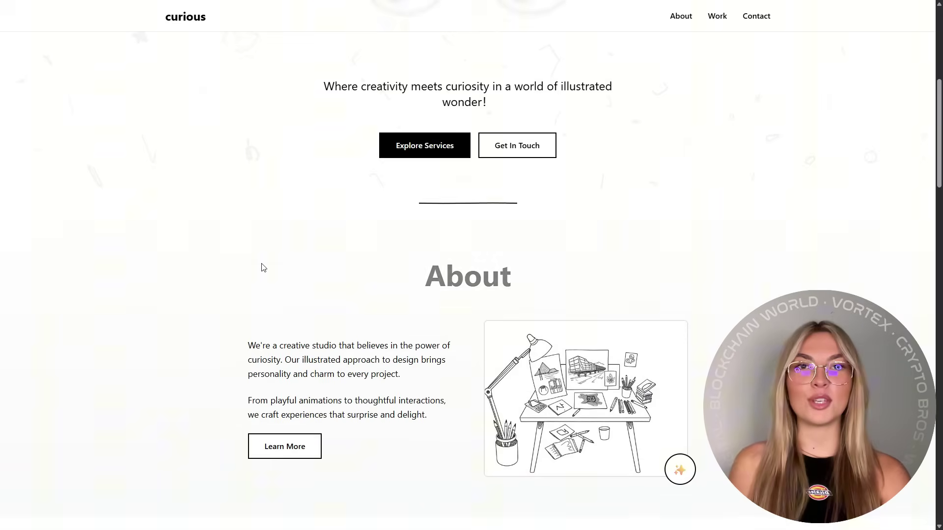
{"action": "scroll", "coordinate": [240, 262], "scroll_direction": "down", "scroll_amount": 7}
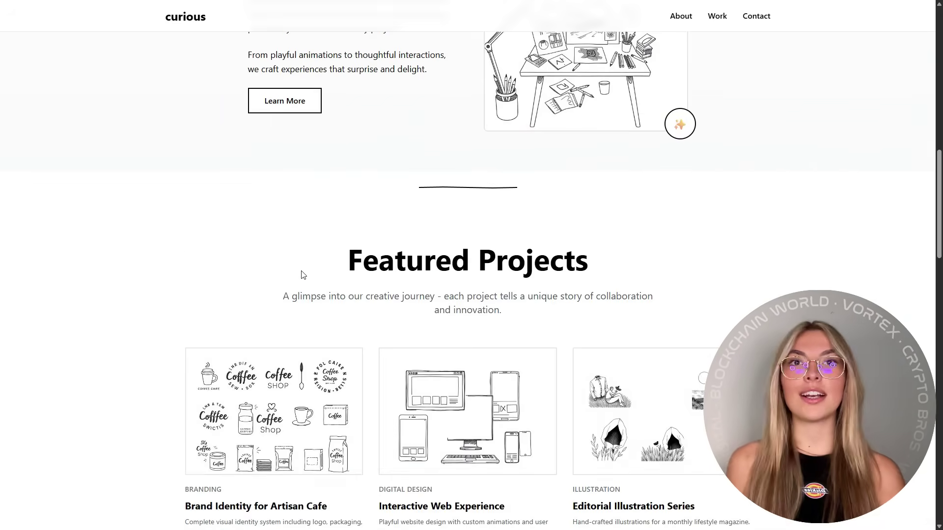
{"action": "scroll", "coordinate": [308, 274], "scroll_direction": "down", "scroll_amount": 9}
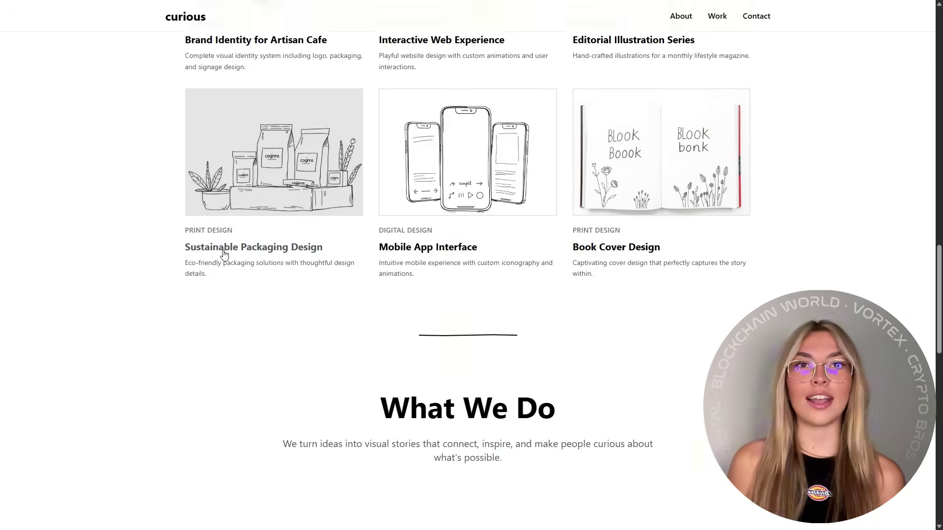
{"action": "scroll", "coordinate": [224, 254], "scroll_direction": "down", "scroll_amount": 9}
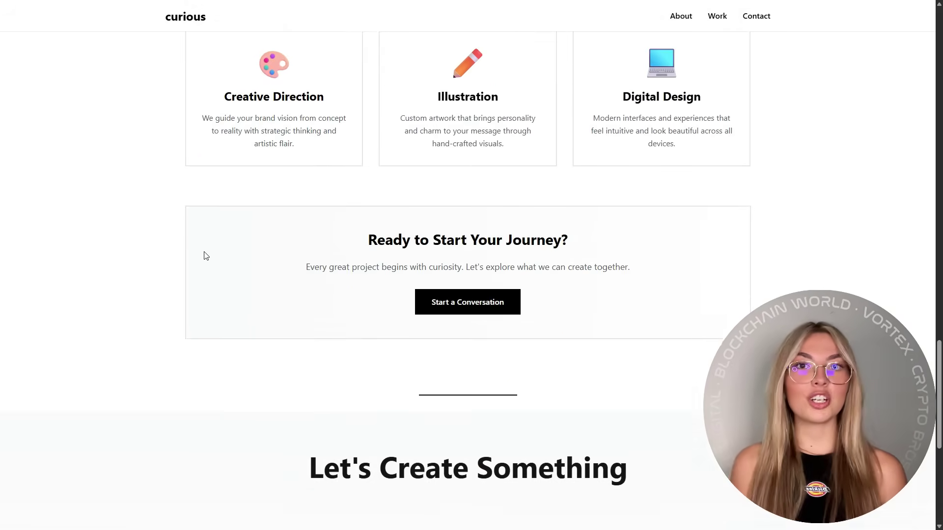
{"action": "scroll", "coordinate": [235, 248], "scroll_direction": "down", "scroll_amount": 7}
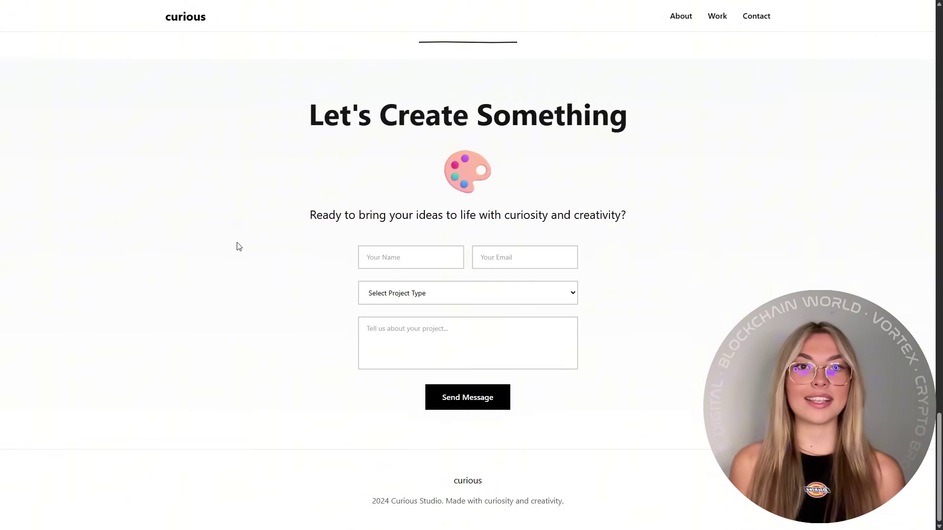
{"action": "scroll", "coordinate": [209, 354], "scroll_direction": "up", "scroll_amount": 20}
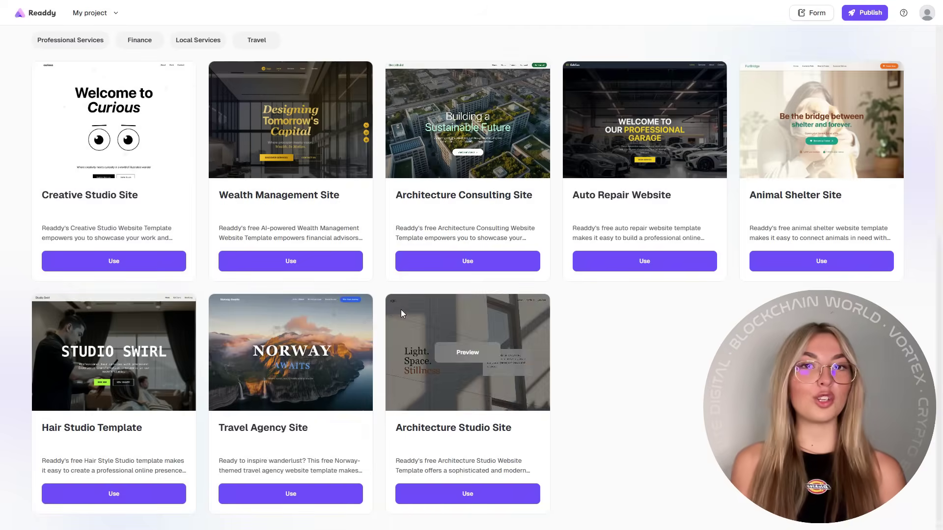
Preview the Travel Agency template's Norway Awaits site and scroll through it
{"action": "left_click", "coordinate": [301, 346]}
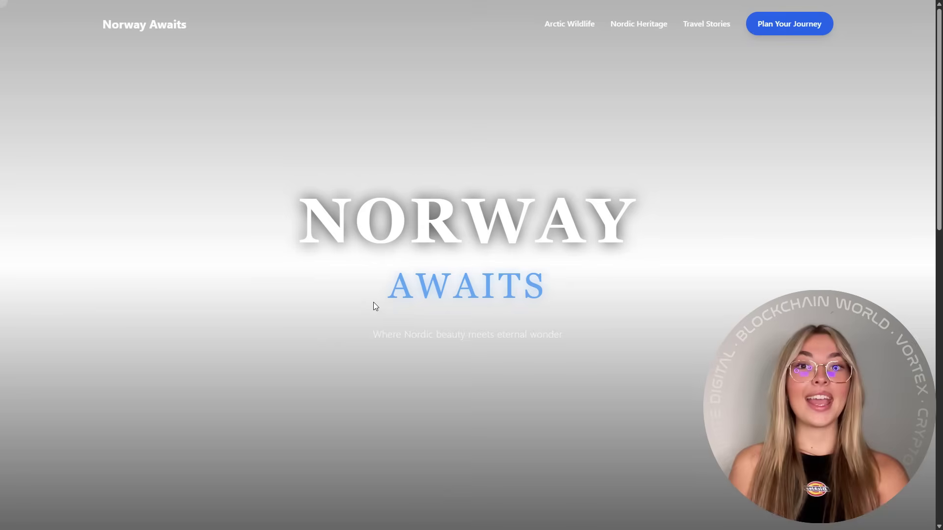
{"action": "scroll", "coordinate": [413, 308], "scroll_direction": "down", "scroll_amount": 3}
{"action": "scroll", "coordinate": [414, 308], "scroll_direction": "down", "scroll_amount": 3}
{"action": "scroll", "coordinate": [413, 308], "scroll_direction": "down", "scroll_amount": 10}
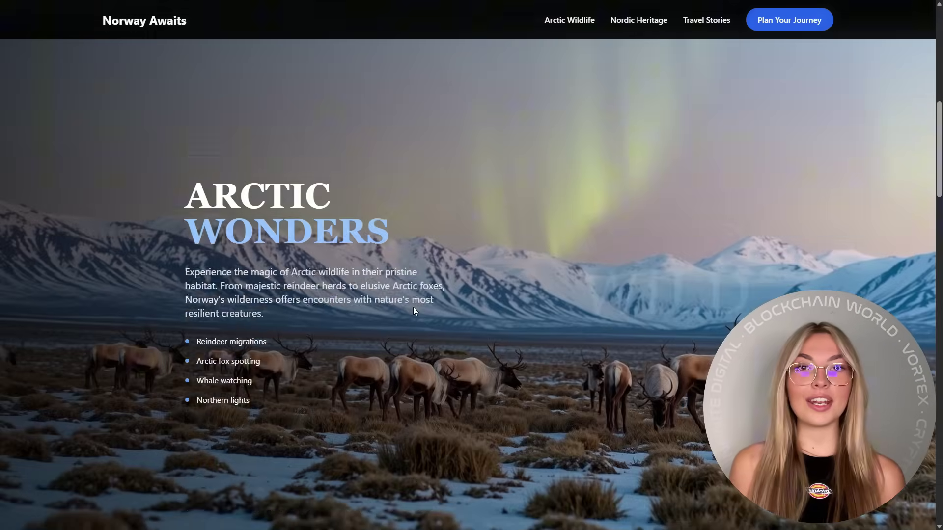
{"action": "scroll", "coordinate": [413, 311], "scroll_direction": "down", "scroll_amount": 10}
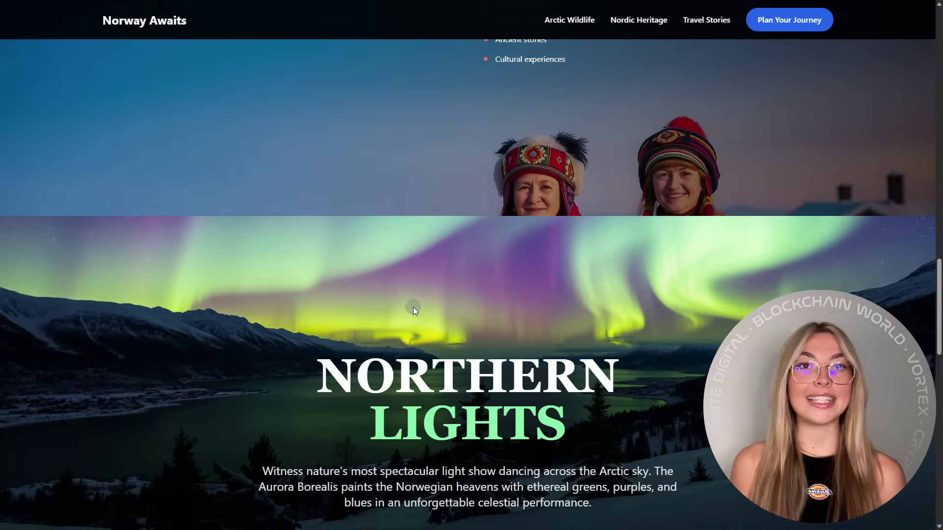
{"action": "scroll", "coordinate": [414, 305], "scroll_direction": "down", "scroll_amount": 7}
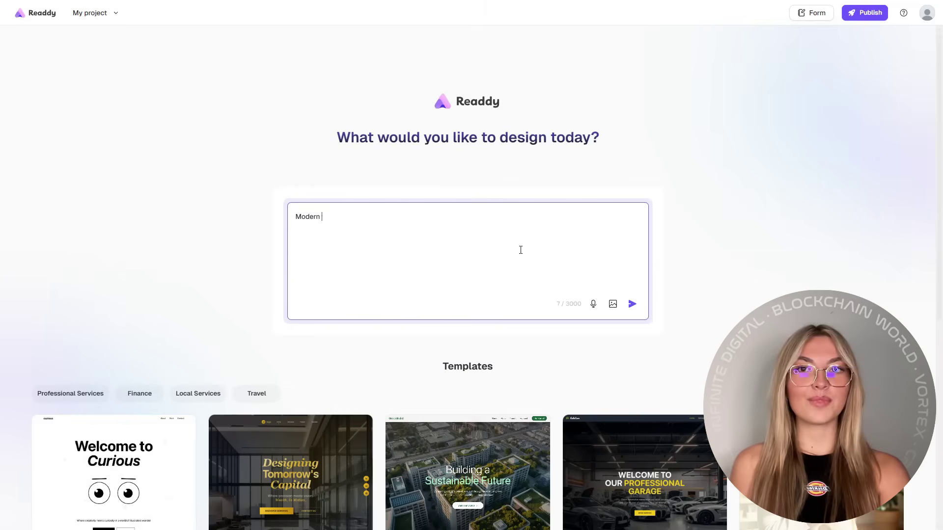
Generate a site from the prompt 'Modern website for a marketing agency' and scroll the result
{"action": "type", "text": "website for a marketing agency"}
{"action": "key", "text": "Return"}
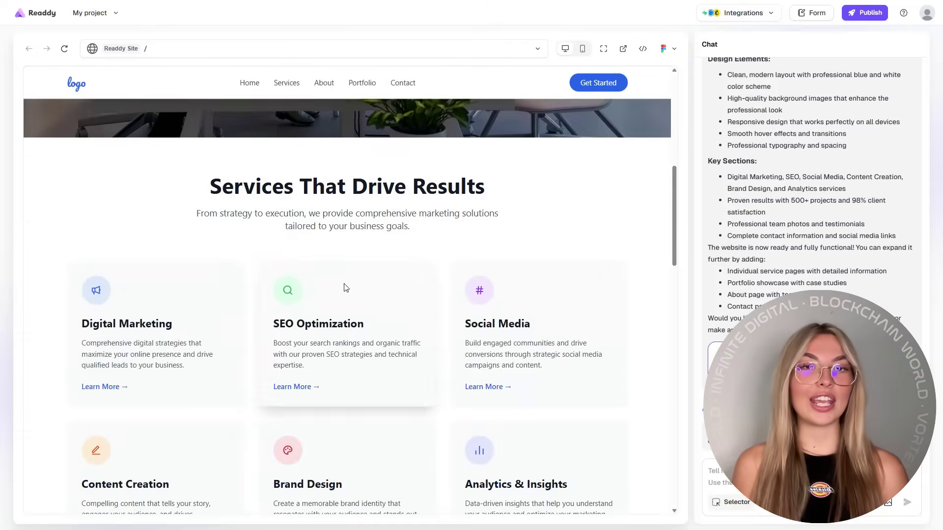
{"action": "scroll", "coordinate": [465, 334], "scroll_direction": "down", "scroll_amount": 4}
{"action": "scroll", "coordinate": [465, 333], "scroll_direction": "down", "scroll_amount": 15}
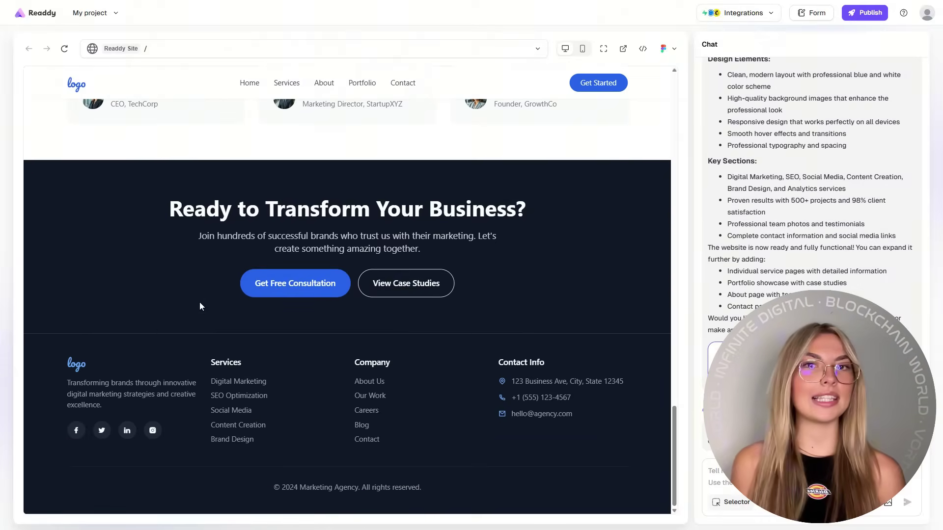
Select the meeting photo and request a highly detailed hero section with an overall green colour theme
{"action": "scroll", "coordinate": [202, 301], "scroll_direction": "up", "scroll_amount": 12}
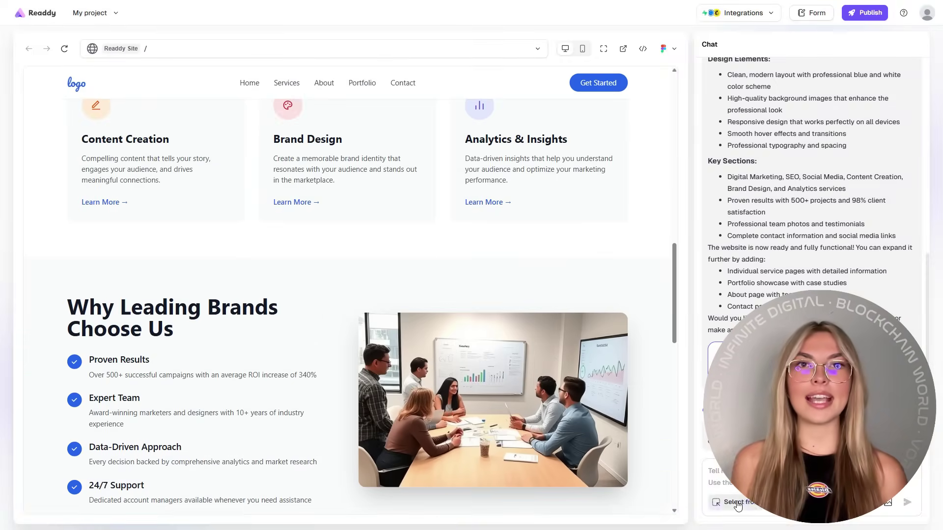
{"action": "scroll", "coordinate": [512, 405], "scroll_direction": "down", "scroll_amount": 1}
{"action": "left_click", "coordinate": [573, 280]}
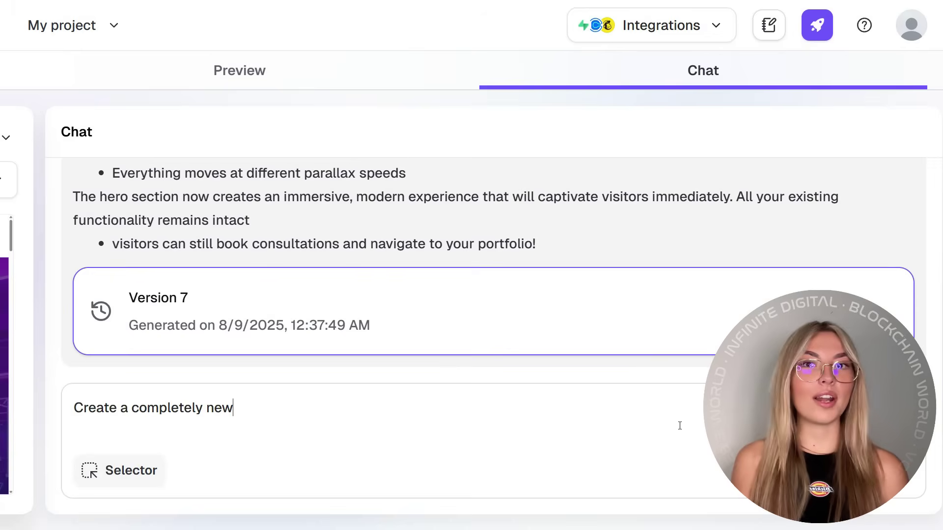
{"action": "type", "text": "hero section with a lot of details, anc change the overale color theme to green"}
{"action": "key", "text": "Return"}
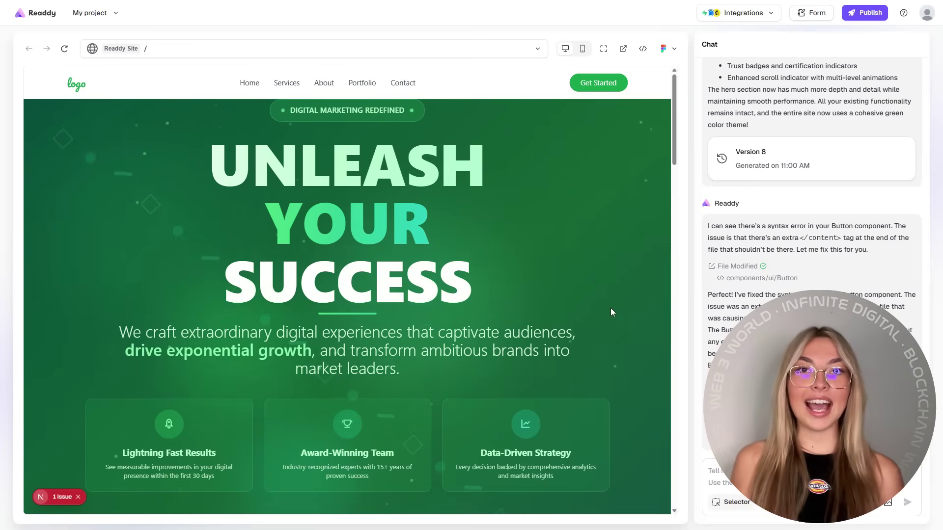
Follow the Portfolio link to its missing page and have Readdy generate the Portfolio page
{"action": "scroll", "coordinate": [611, 309], "scroll_direction": "down", "scroll_amount": 10}
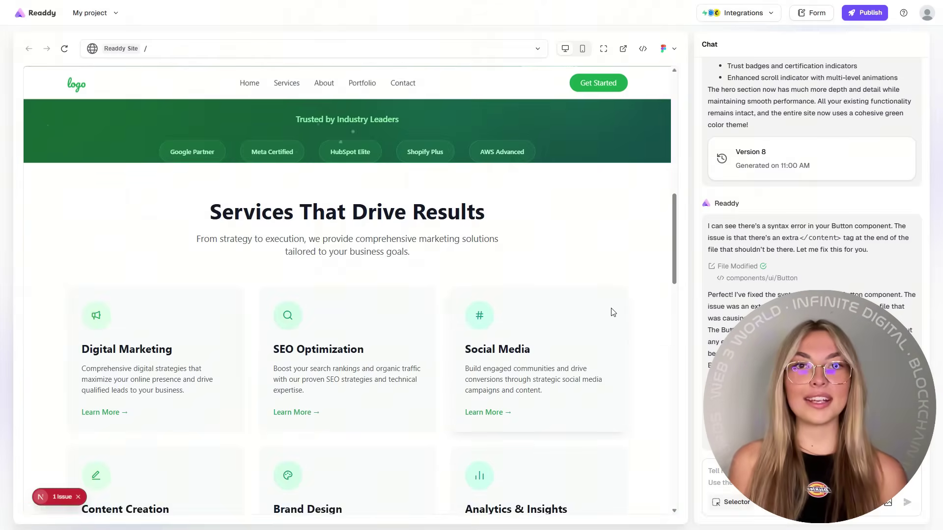
{"action": "scroll", "coordinate": [611, 310], "scroll_direction": "down", "scroll_amount": 10}
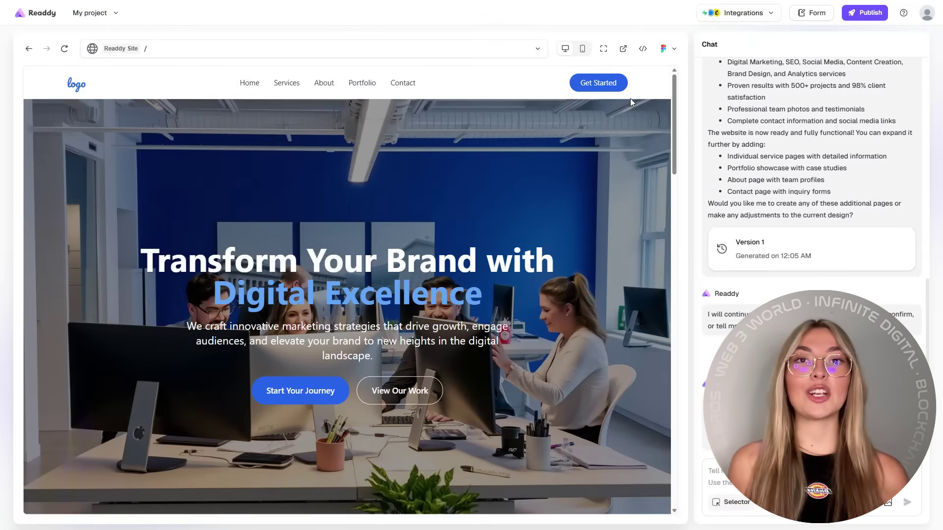
{"action": "left_click", "coordinate": [608, 84]}
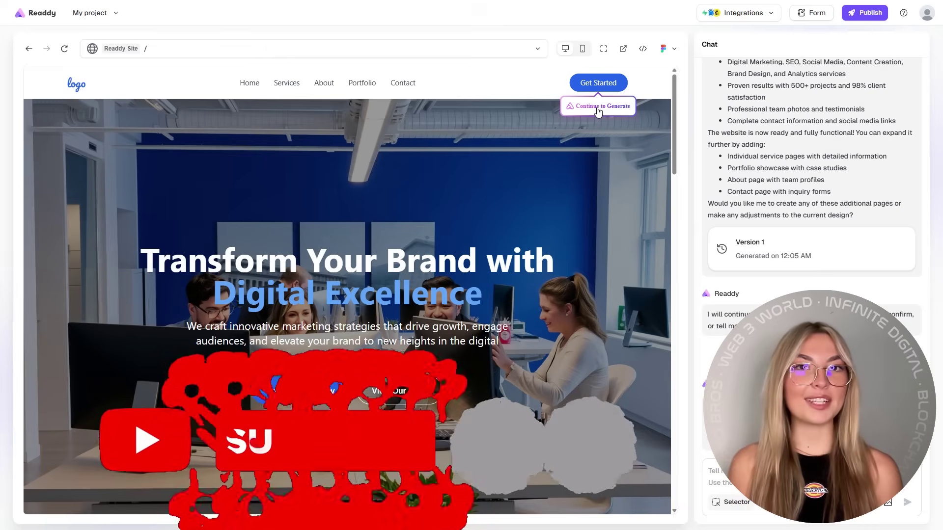
{"action": "left_click", "coordinate": [597, 108]}
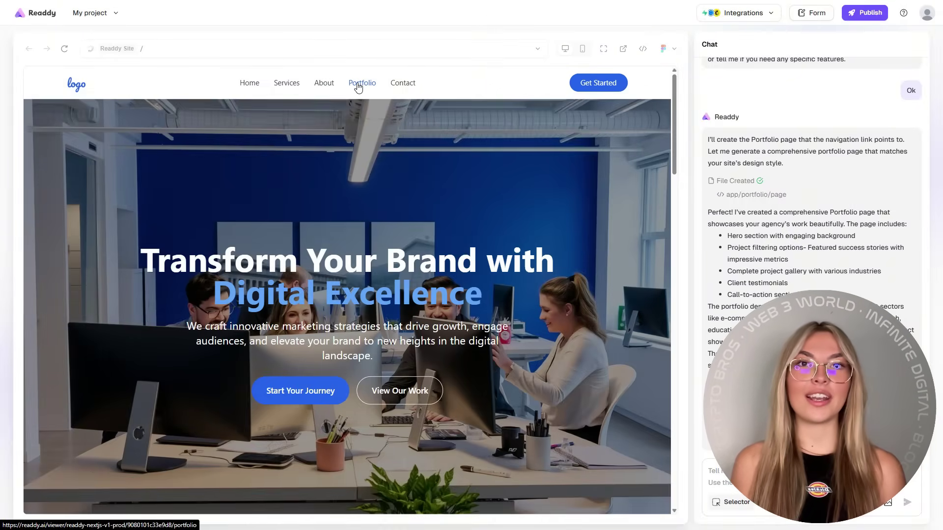
{"action": "left_click", "coordinate": [361, 83]}
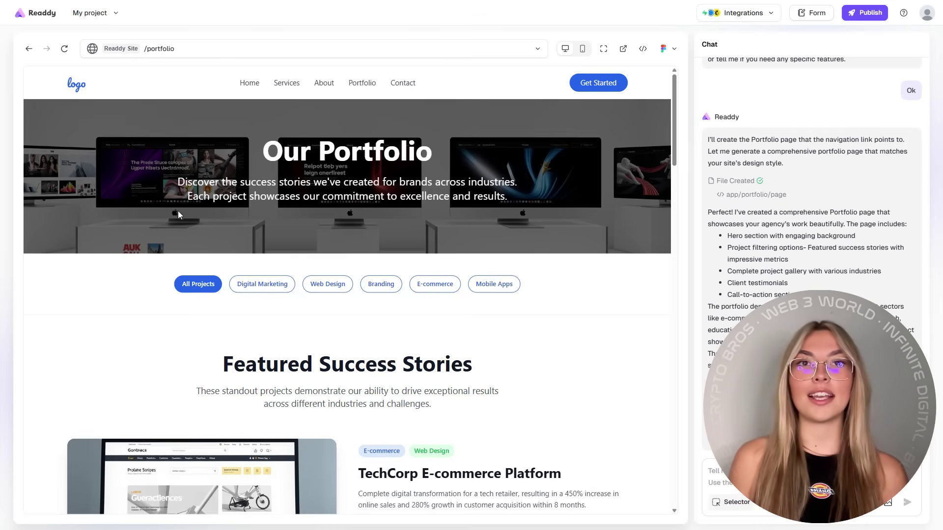
{"action": "scroll", "coordinate": [384, 228], "scroll_direction": "down", "scroll_amount": 5}
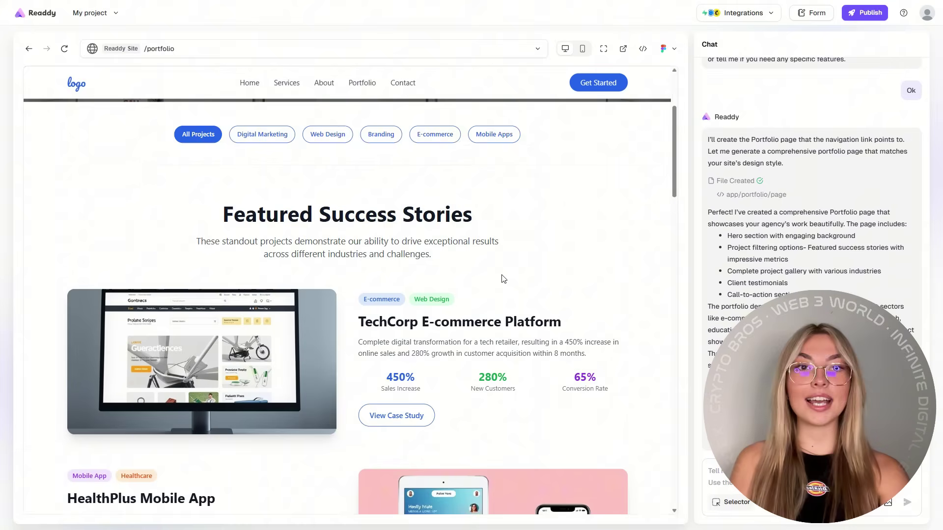
{"action": "scroll", "coordinate": [334, 251], "scroll_direction": "down", "scroll_amount": 5}
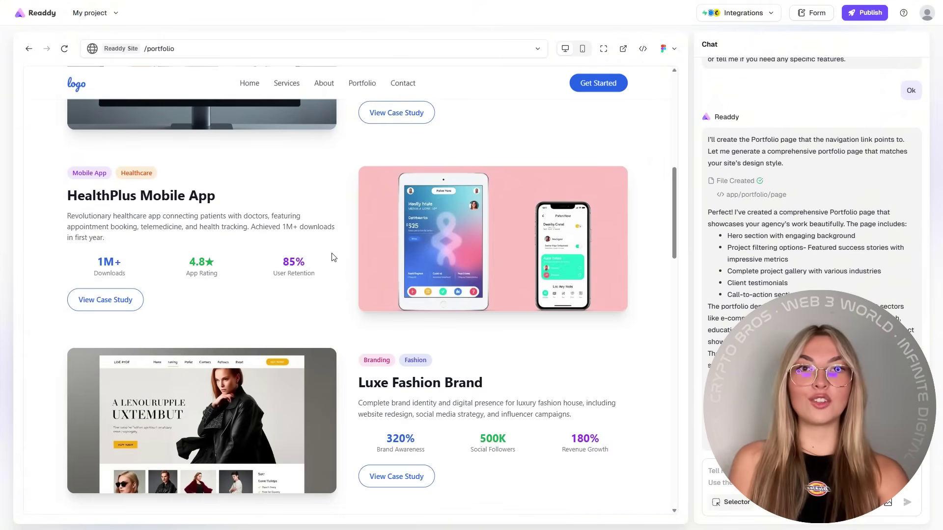
{"action": "scroll", "coordinate": [442, 339], "scroll_direction": "down", "scroll_amount": 10}
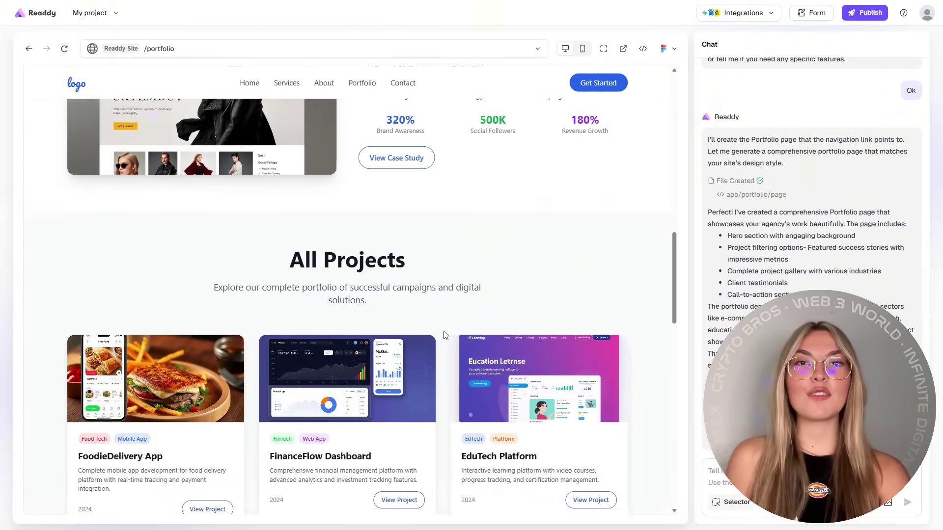
{"action": "scroll", "coordinate": [336, 305], "scroll_direction": "down", "scroll_amount": 12}
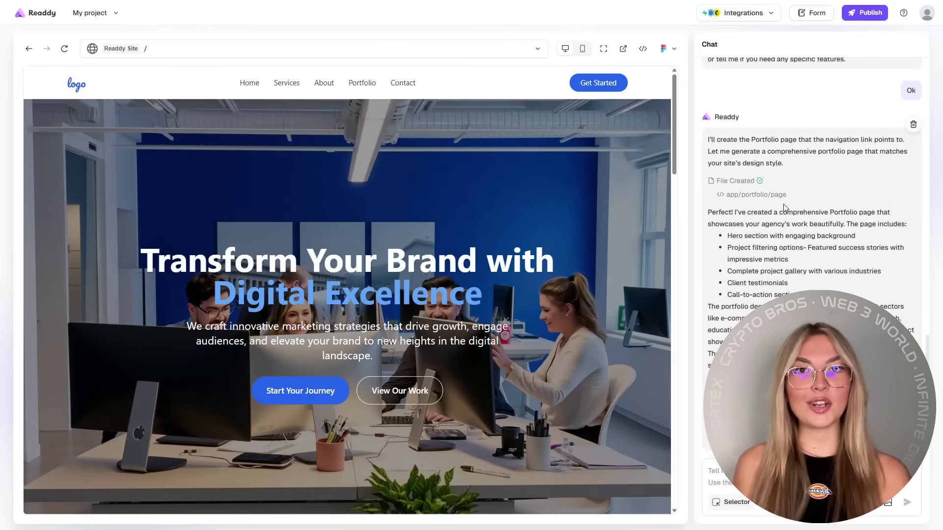
Connect Calendly from Integrations by pasting the Calendly scheduling link
{"action": "left_click", "coordinate": [773, 18]}
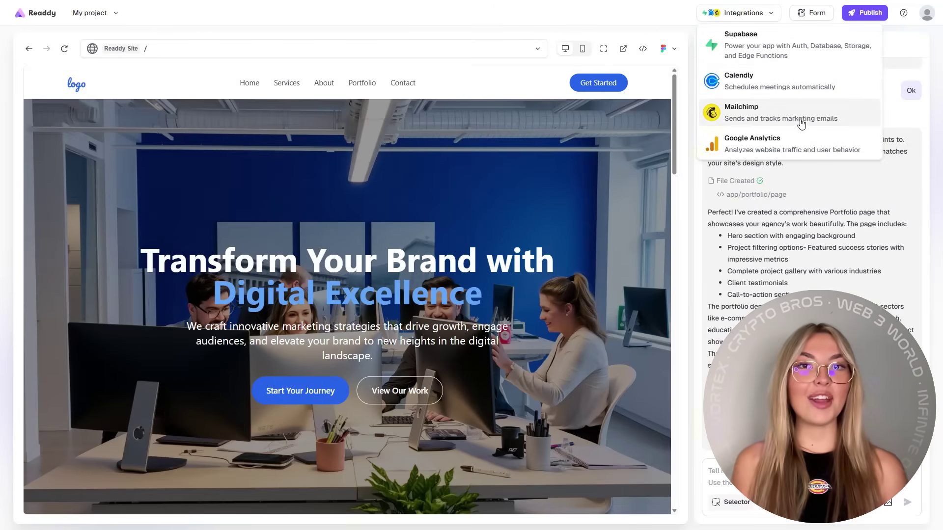
{"action": "left_click", "coordinate": [785, 83]}
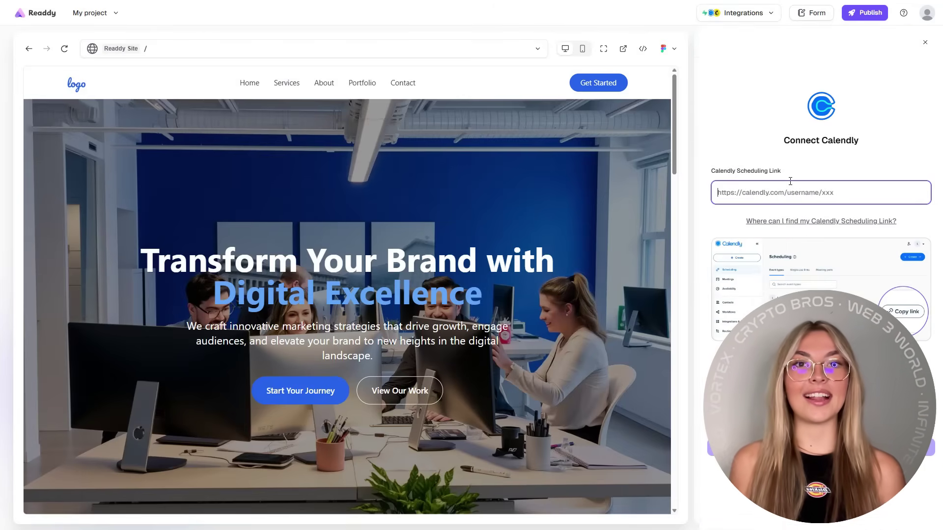
{"action": "type", "text": "https://calendly.com/simic-aleksa-12/new-meeting"}
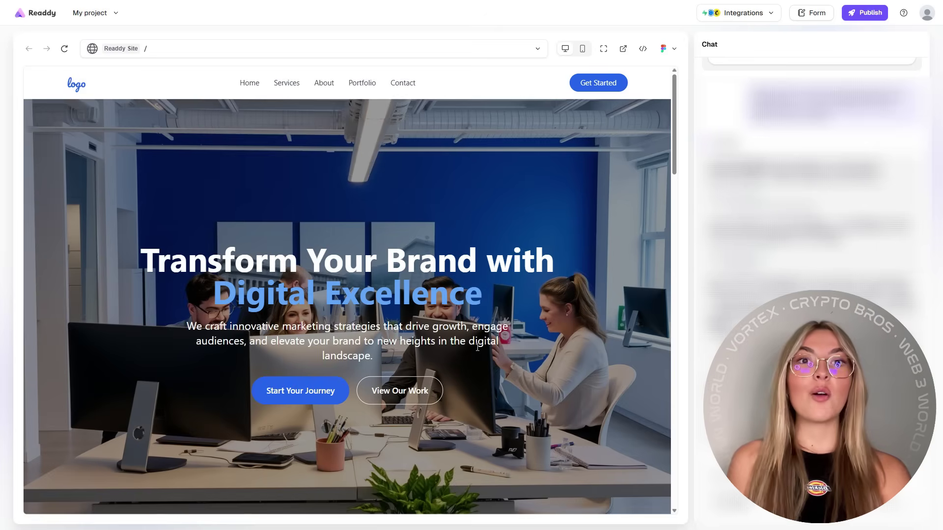
Open the footer's Get Free Consultation pop-up and scroll its Calendly booking calendar
{"action": "scroll", "coordinate": [499, 307], "scroll_direction": "down", "scroll_amount": 20}
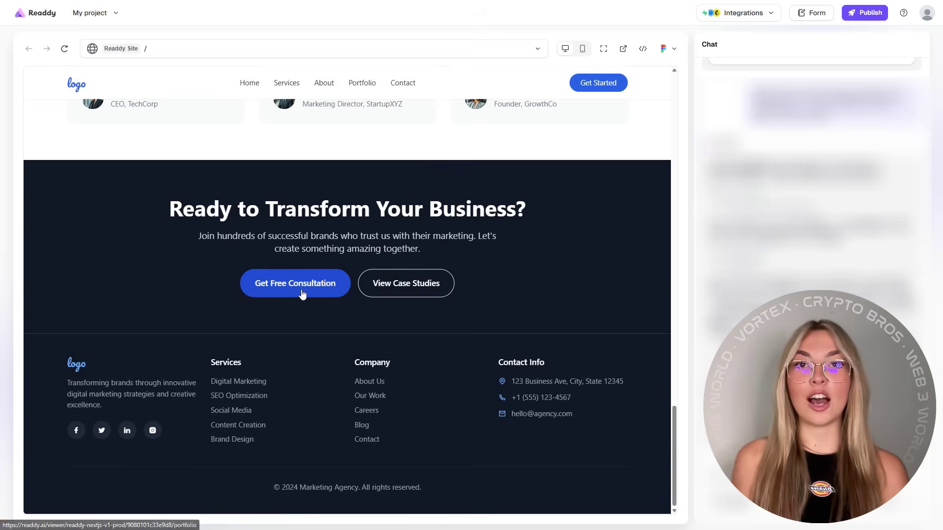
{"action": "left_click", "coordinate": [302, 293]}
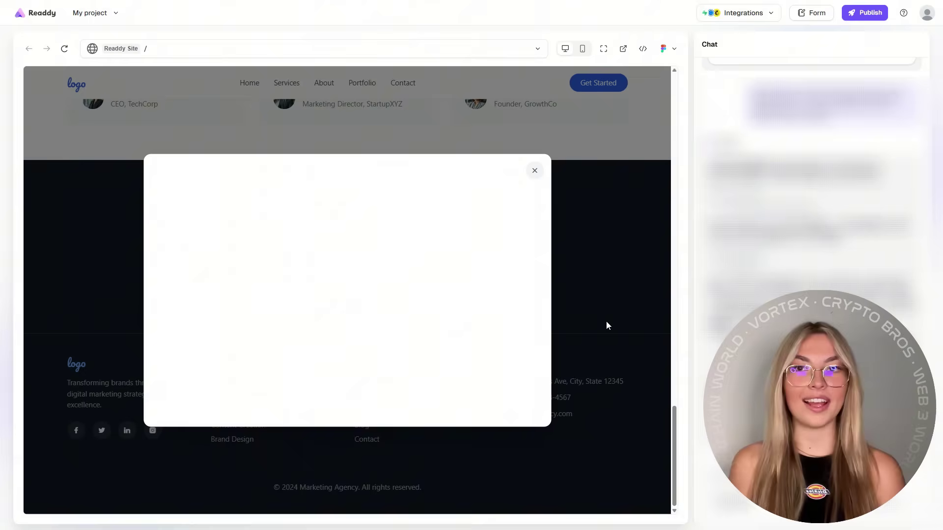
{"action": "scroll", "coordinate": [426, 289], "scroll_direction": "down", "scroll_amount": 1}
{"action": "scroll", "coordinate": [427, 289], "scroll_direction": "down", "scroll_amount": 2}
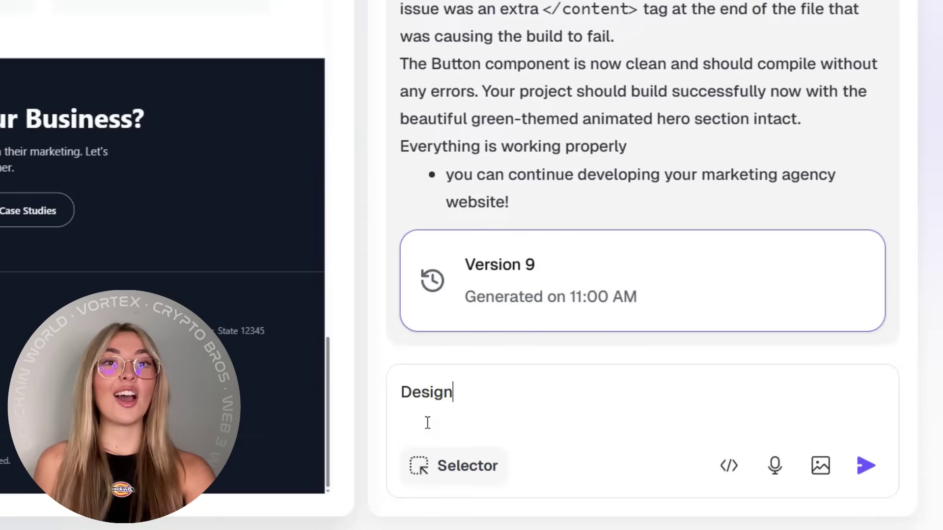
Send the prompt 'Design a new hero section with animations and paralax effect'
{"action": "type", "text": "a new hero se"}
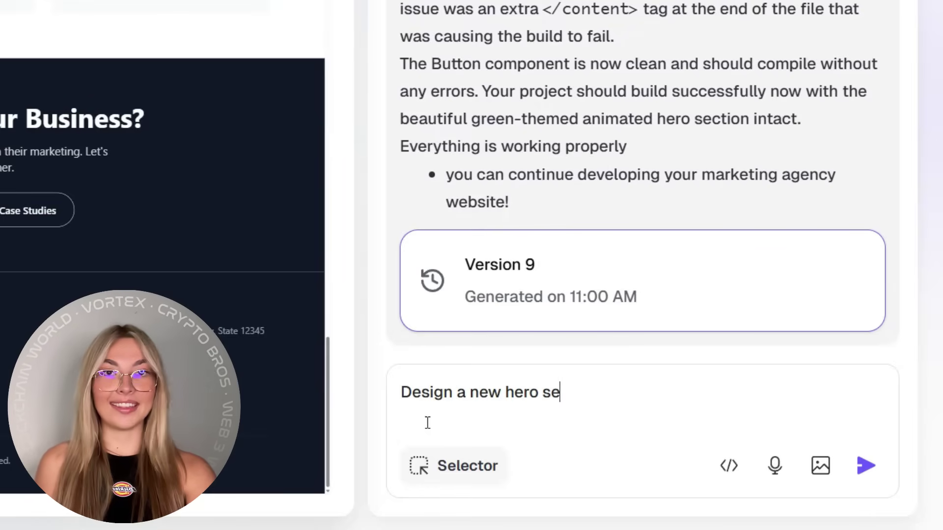
{"action": "type", "text": "ction with animations ana pr"}
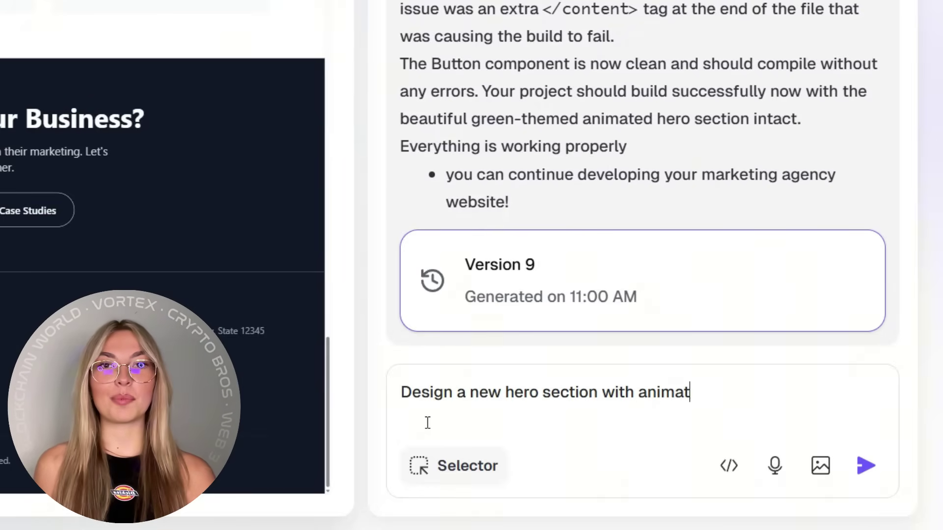
{"action": "key", "text": "BackSpace"}
{"action": "key", "text": "BackSpace"}
{"action": "key", "text": "BackSpace"}
{"action": "key", "text": "BackSpace"}
{"action": "type", "text": "d paralax effect"}
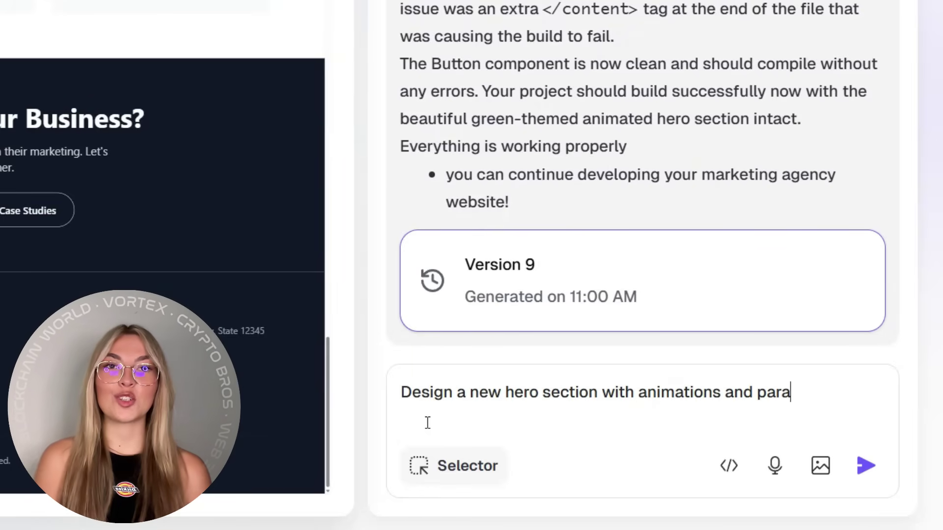
{"action": "left_click", "coordinate": [866, 465]}
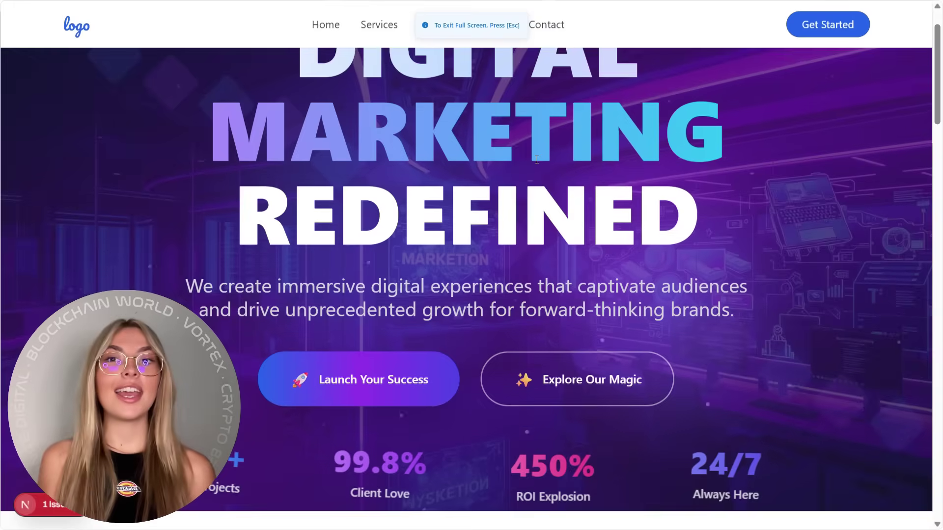
Scroll through the new DIGITAL MARKETING REDEFINED hero to review its parallax and animated stats
{"action": "scroll", "coordinate": [382, 245], "scroll_direction": "down", "scroll_amount": 3}
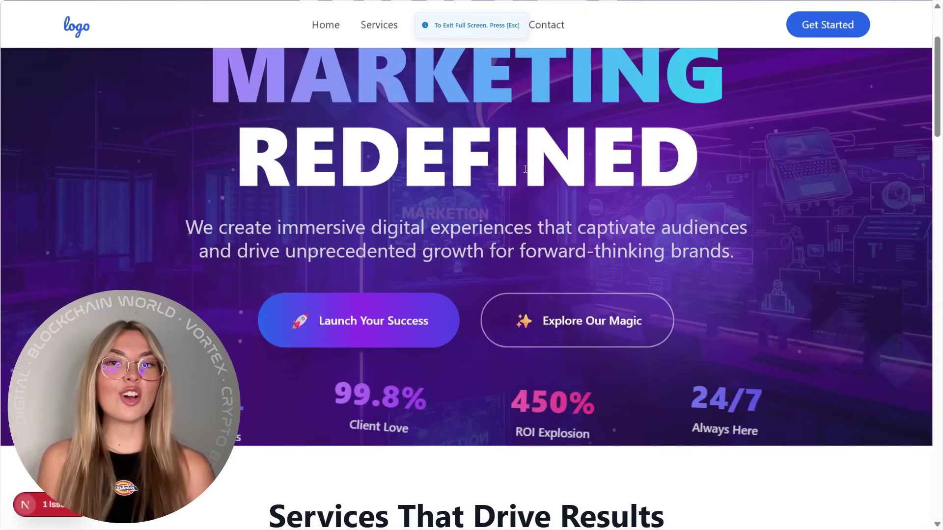
{"action": "scroll", "coordinate": [383, 246], "scroll_direction": "up", "scroll_amount": 4}
{"action": "scroll", "coordinate": [380, 246], "scroll_direction": "down", "scroll_amount": 5}
{"action": "scroll", "coordinate": [379, 246], "scroll_direction": "up", "scroll_amount": 5}
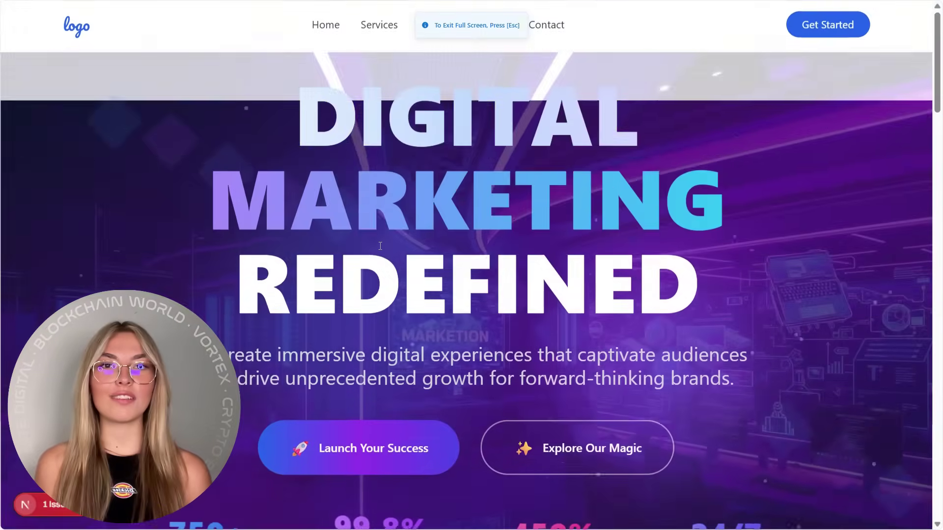
{"action": "scroll", "coordinate": [373, 391], "scroll_direction": "down", "scroll_amount": 2}
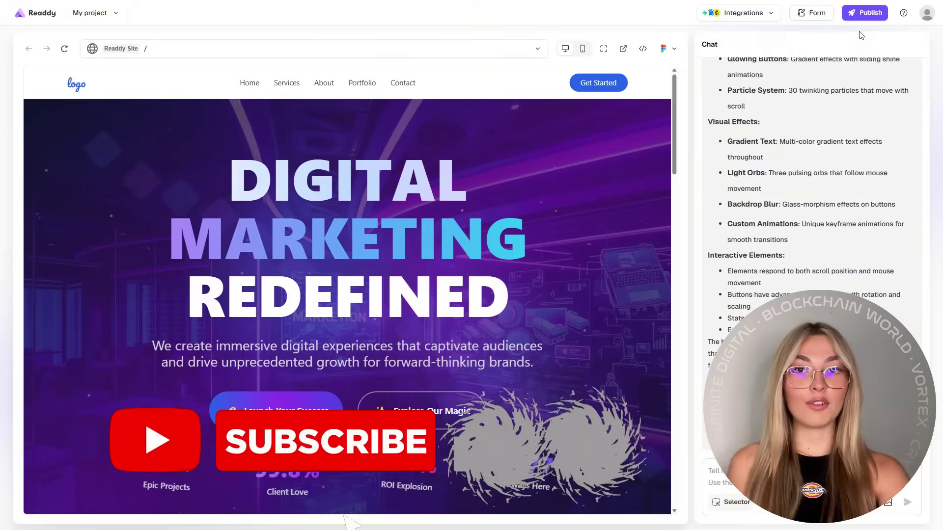
Publish the site to the custom domain marketingredefined.com with the www address enabled
{"action": "left_click", "coordinate": [869, 15]}
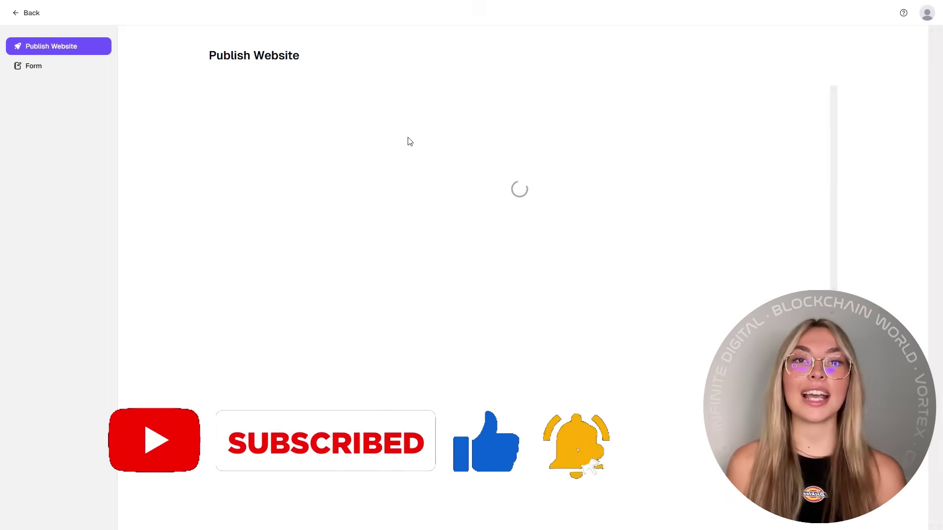
{"action": "left_click", "coordinate": [469, 148]}
{"action": "type", "text": "marketing"}
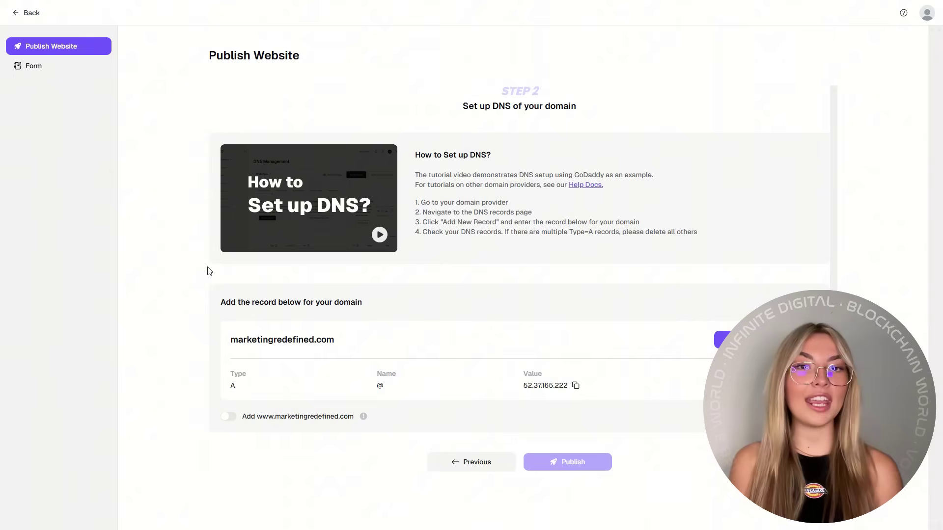
{"action": "left_click", "coordinate": [228, 417]}
{"action": "scroll", "coordinate": [509, 413], "scroll_direction": "down", "scroll_amount": 1}
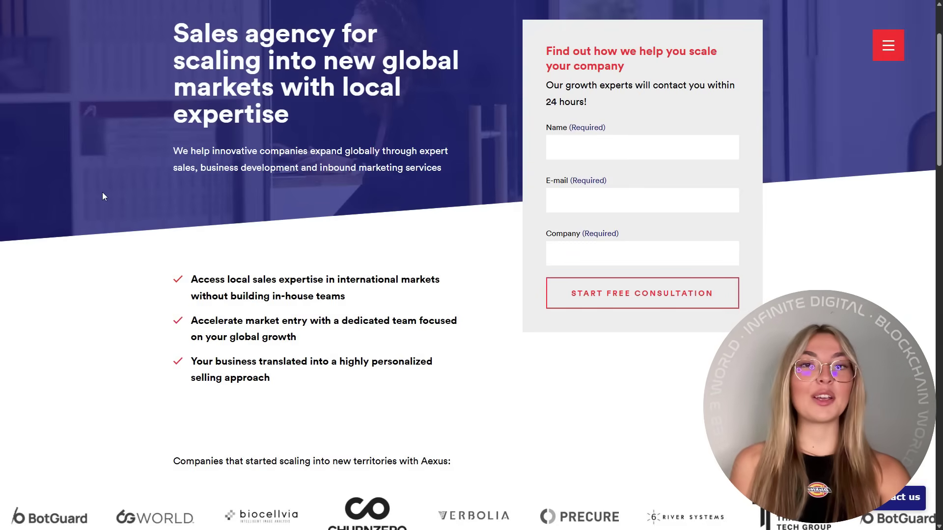
{"action": "scroll", "coordinate": [103, 192], "scroll_direction": "down", "scroll_amount": 6}
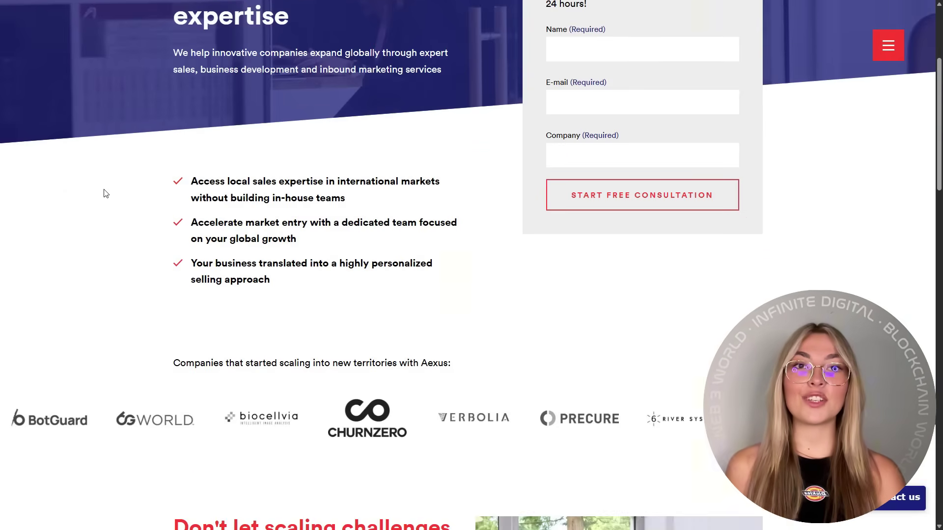
{"action": "scroll", "coordinate": [103, 193], "scroll_direction": "down", "scroll_amount": 12}
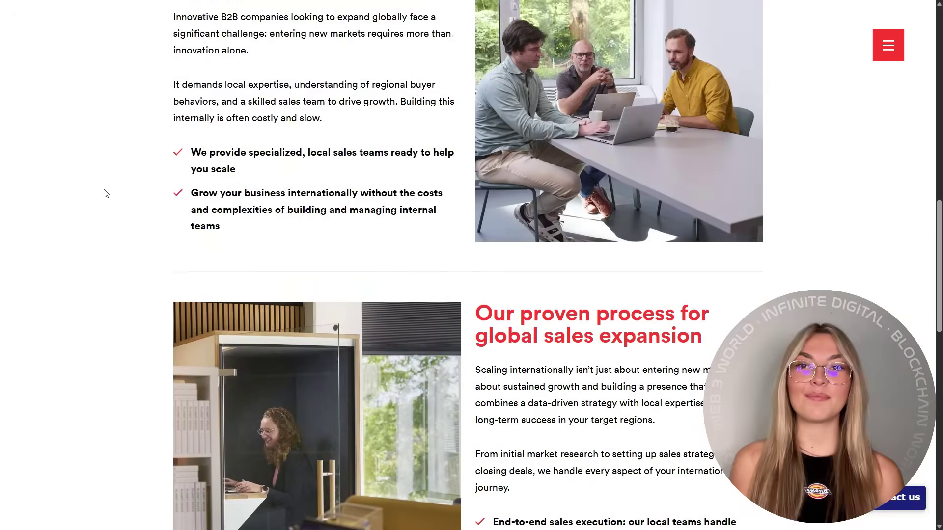
{"action": "scroll", "coordinate": [104, 192], "scroll_direction": "down", "scroll_amount": 6}
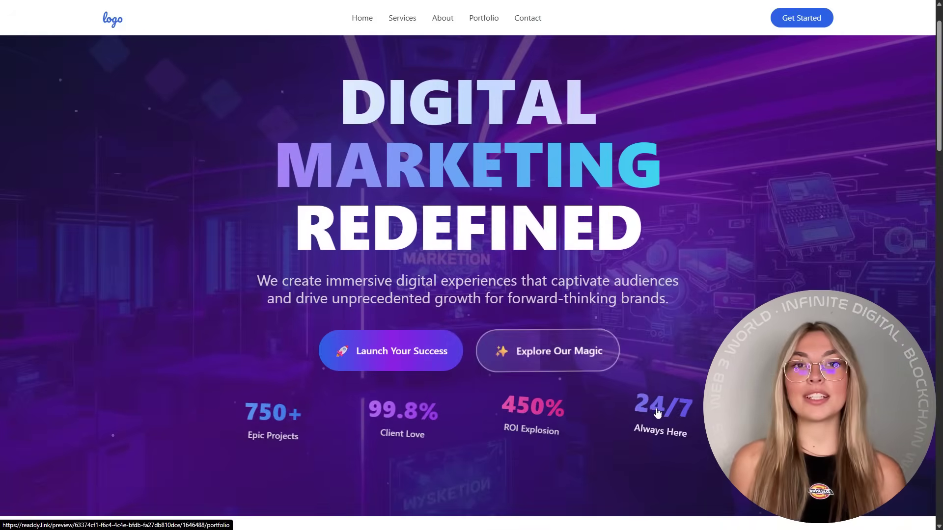
Scroll the published home page, then open Portfolio and scroll through its Featured Success Stories
{"action": "scroll", "coordinate": [275, 402], "scroll_direction": "down", "scroll_amount": 10}
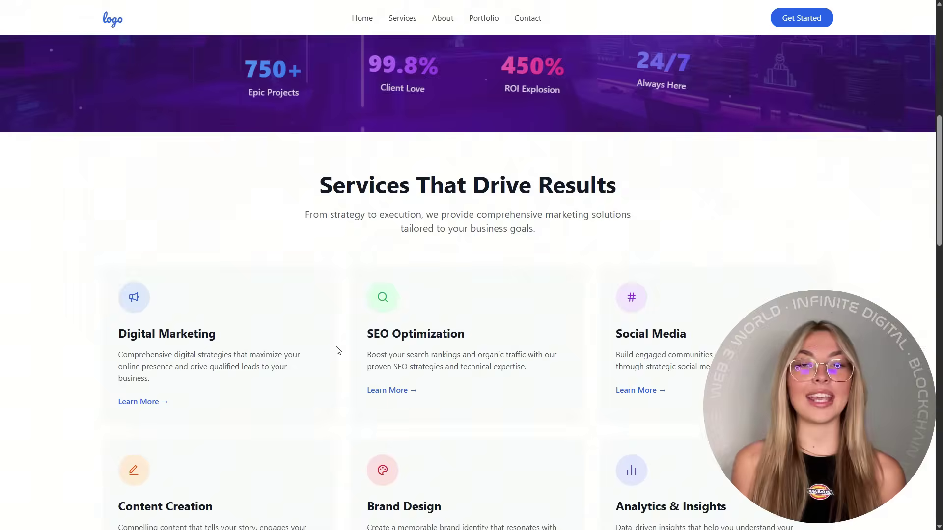
{"action": "scroll", "coordinate": [156, 295], "scroll_direction": "down", "scroll_amount": 18}
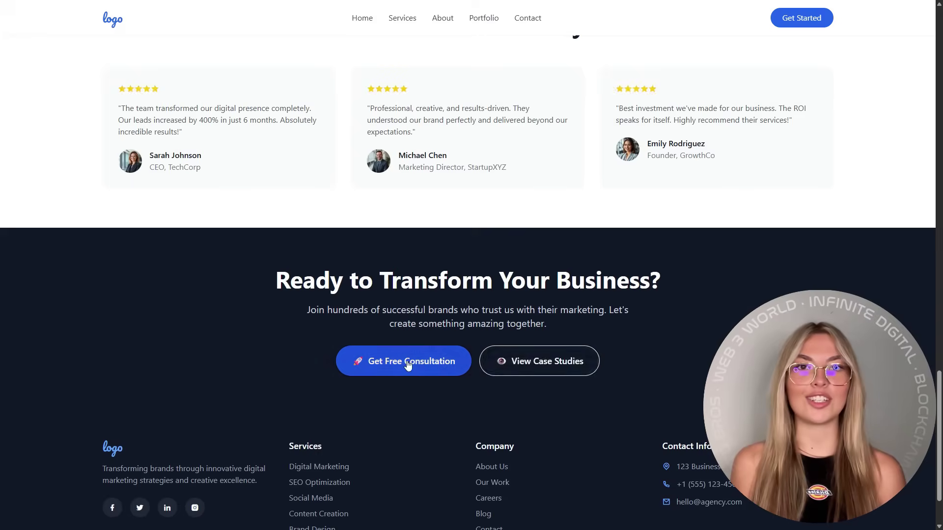
{"action": "left_click", "coordinate": [484, 18]}
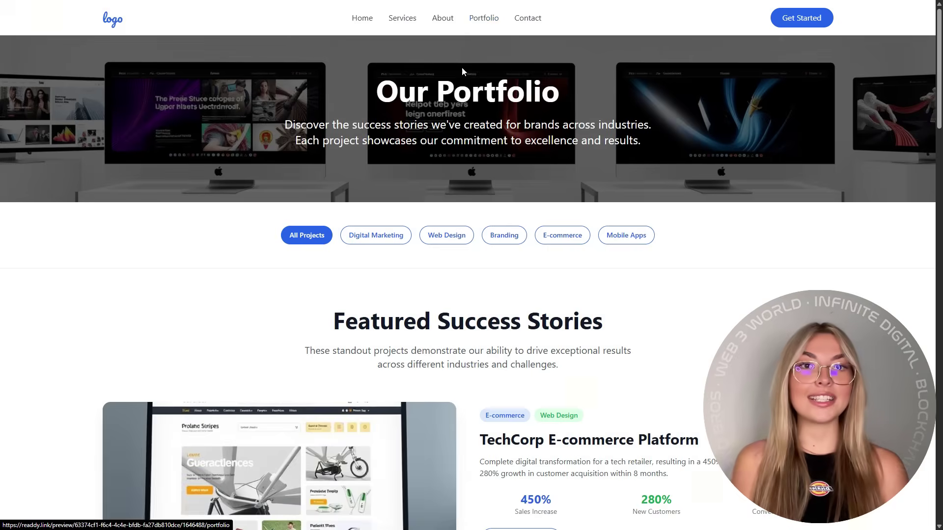
{"action": "scroll", "coordinate": [472, 295], "scroll_direction": "down", "scroll_amount": 7}
{"action": "scroll", "coordinate": [325, 277], "scroll_direction": "down", "scroll_amount": 20}
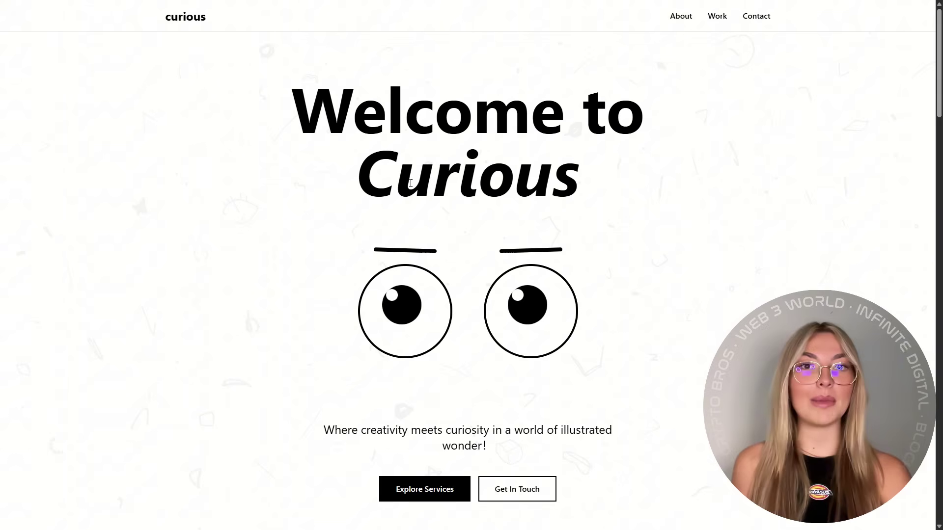
{"action": "left_click_drag", "start_coordinate": [516, 431], "coordinate": [307, 331]}
{"action": "left_click", "coordinate": [506, 276]}
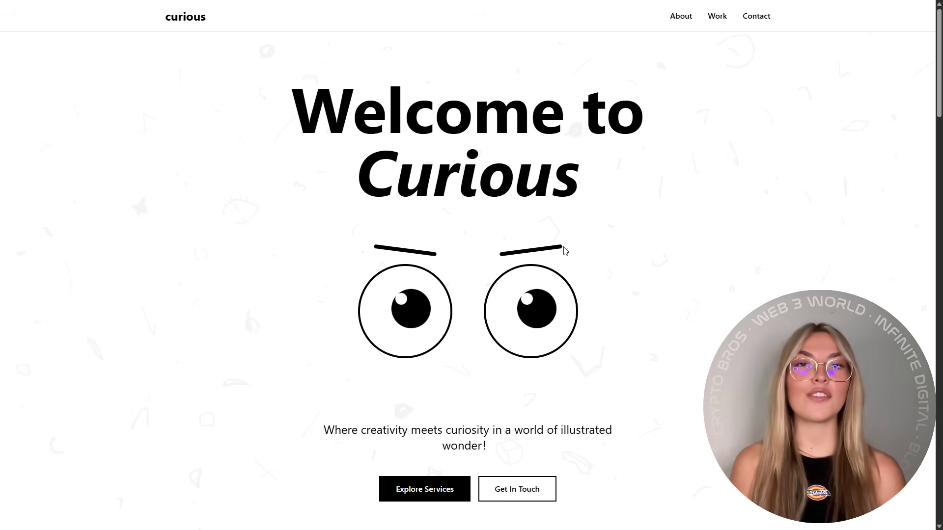
{"action": "scroll", "coordinate": [536, 235], "scroll_direction": "down", "scroll_amount": 3}
{"action": "scroll", "coordinate": [185, 162], "scroll_direction": "down", "scroll_amount": 2}
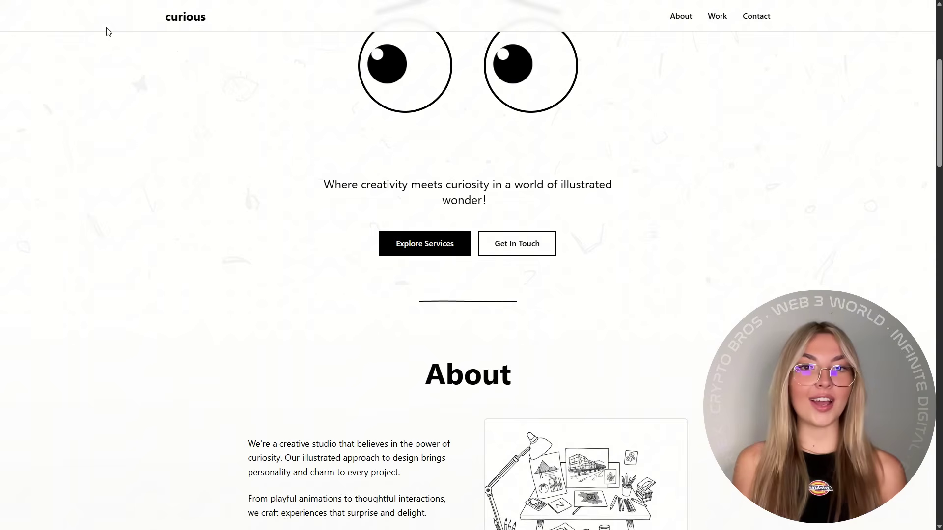
{"action": "scroll", "coordinate": [15, 36], "scroll_direction": "down", "scroll_amount": 1}
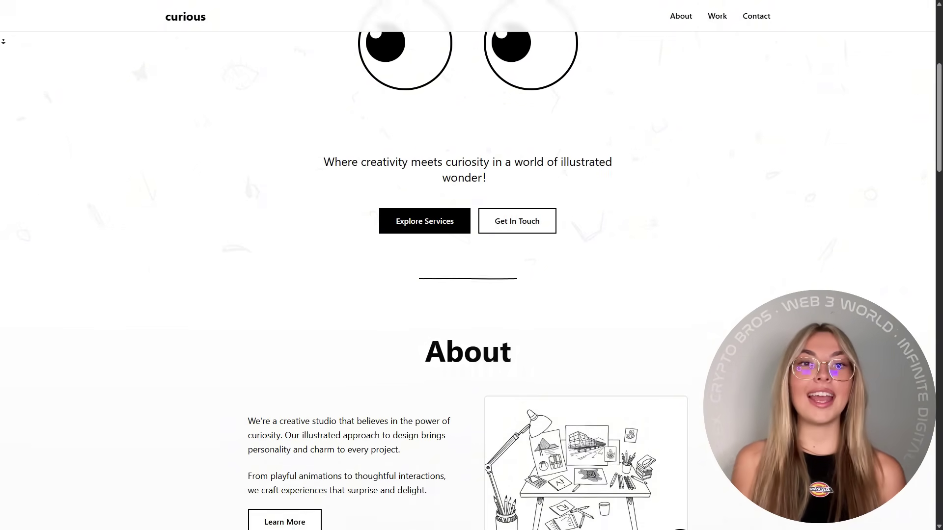
{"action": "scroll", "coordinate": [3, 42], "scroll_direction": "down", "scroll_amount": 2}
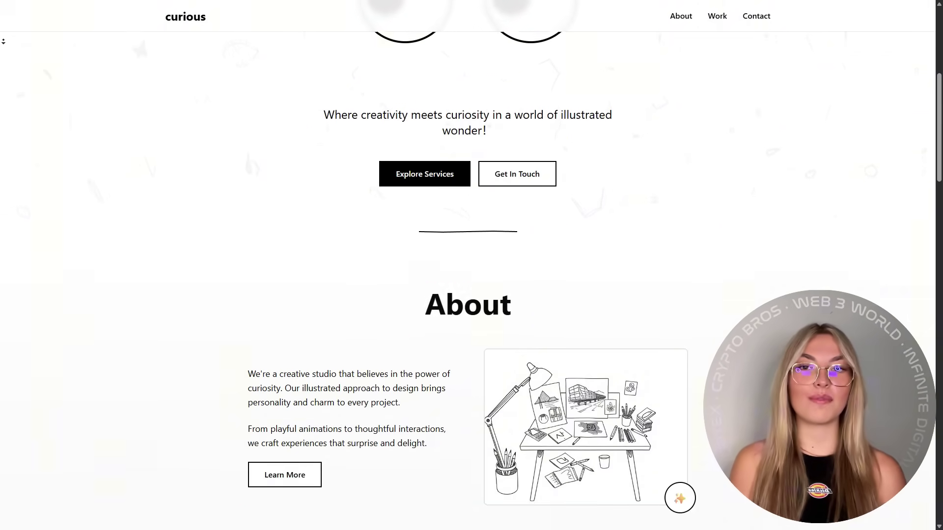
{"action": "scroll", "coordinate": [4, 41], "scroll_direction": "down", "scroll_amount": 1}
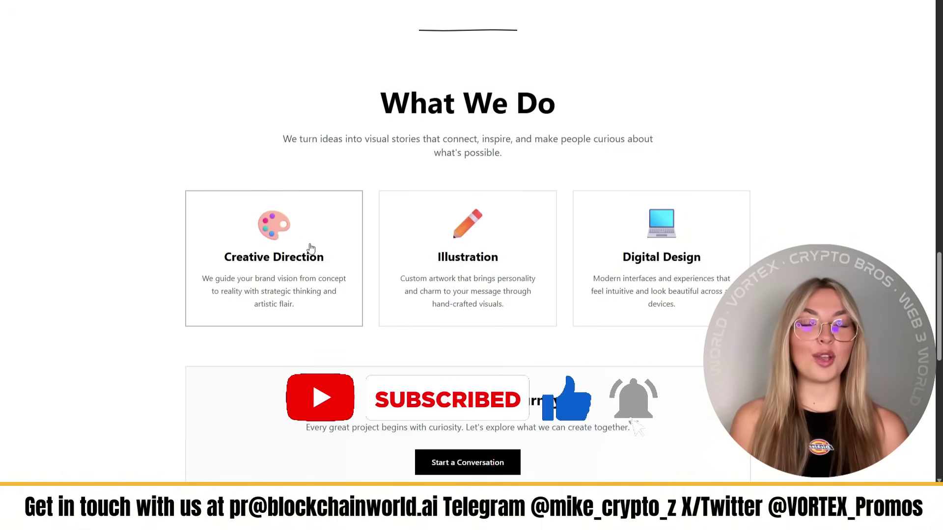
{"action": "scroll", "coordinate": [670, 241], "scroll_direction": "down", "scroll_amount": 3}
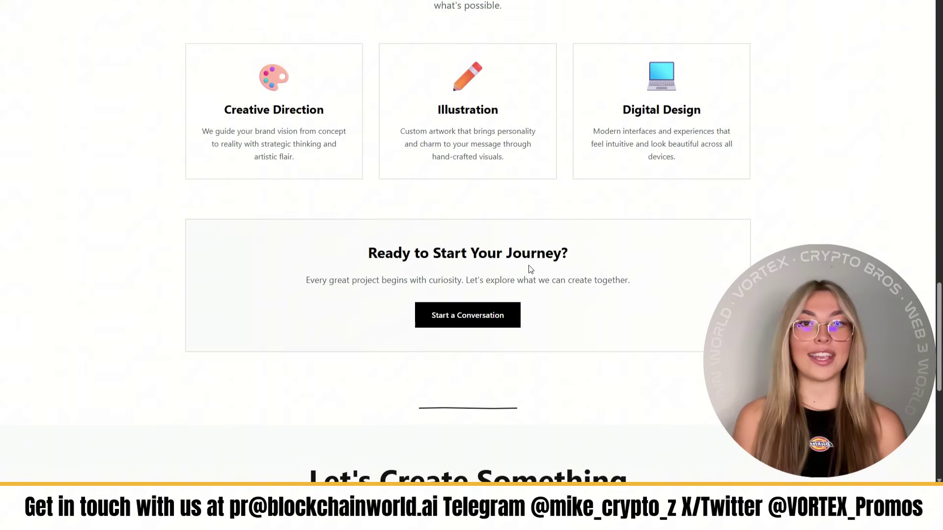
{"action": "scroll", "coordinate": [540, 348], "scroll_direction": "down", "scroll_amount": 5}
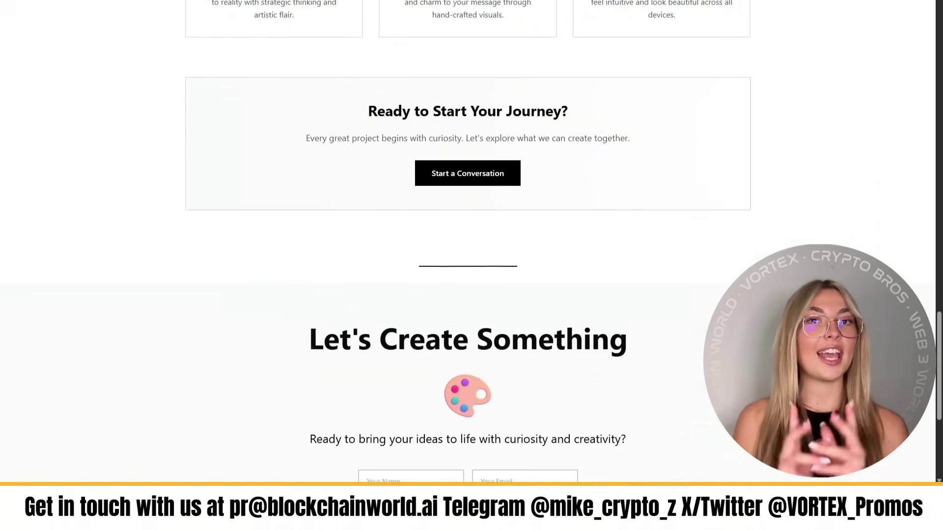
{"action": "scroll", "coordinate": [646, 251], "scroll_direction": "down", "scroll_amount": 3}
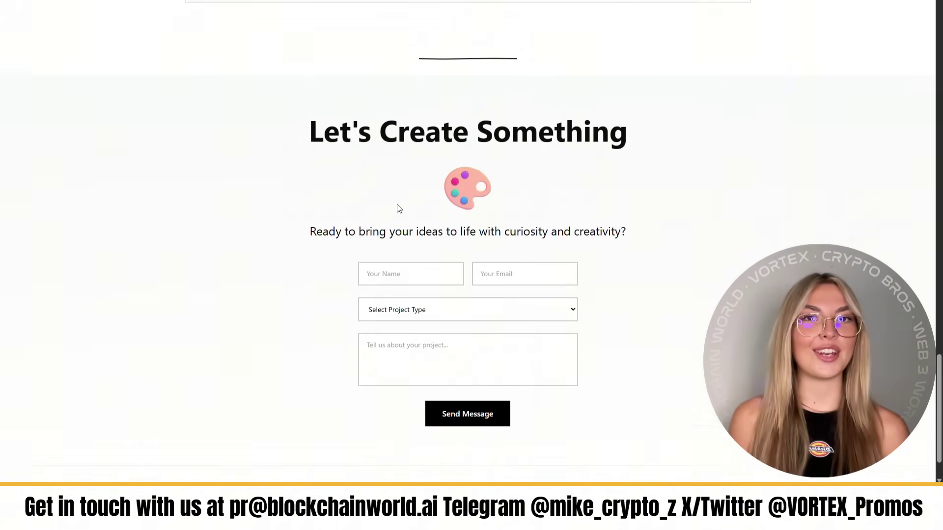